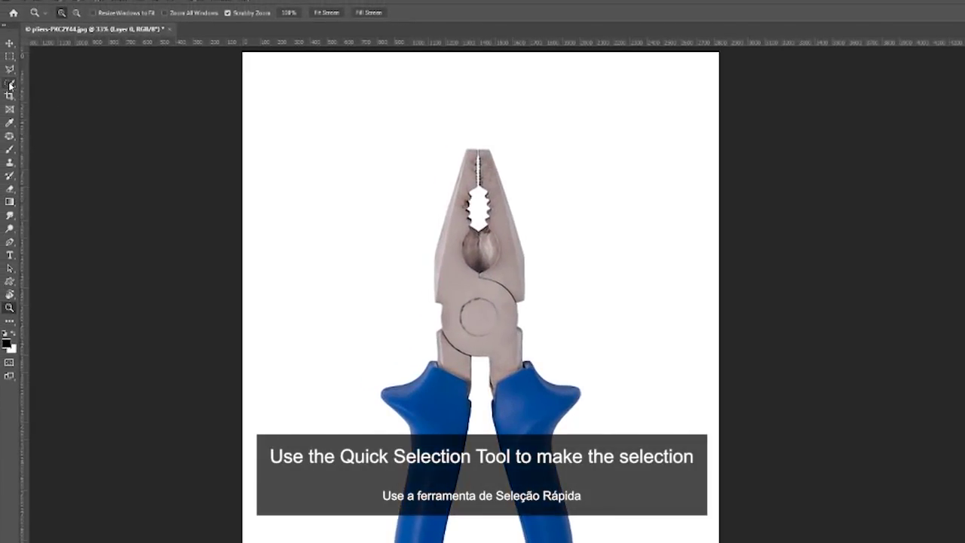
Brush a Quick Selection over the pliers' metal head and both blue handles
click(10, 85)
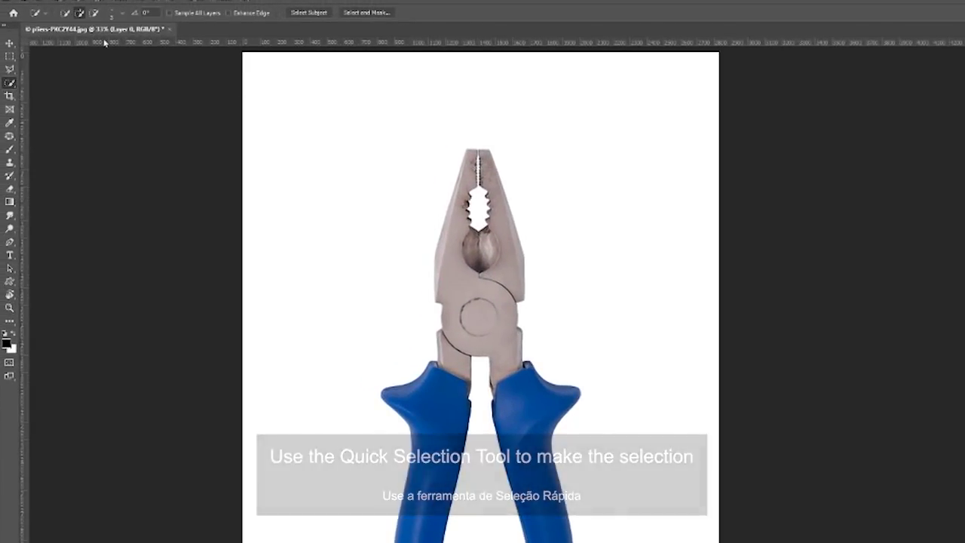
click(123, 15)
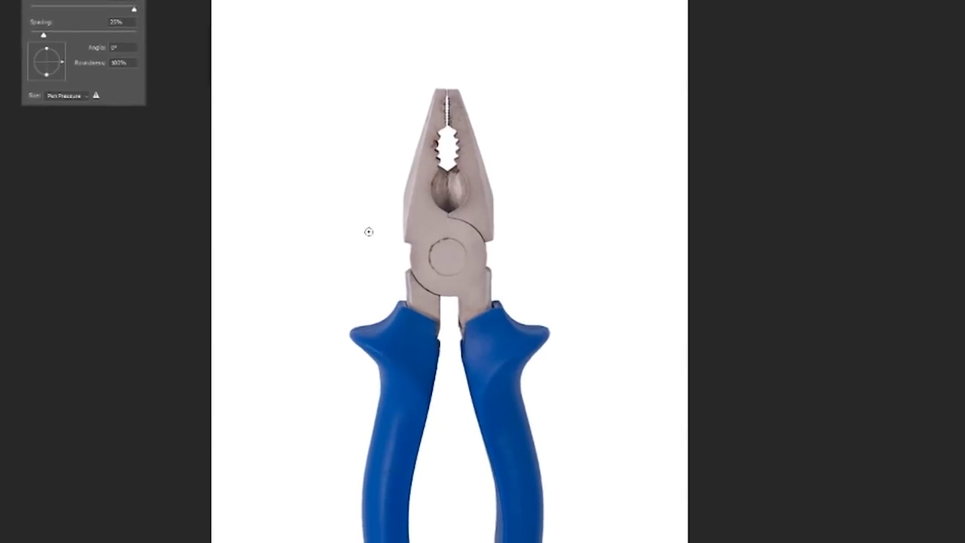
mouse_move(415, 200)
mouse_down()
mouse_move(399, 369)
mouse_move(401, 263)
mouse_up()
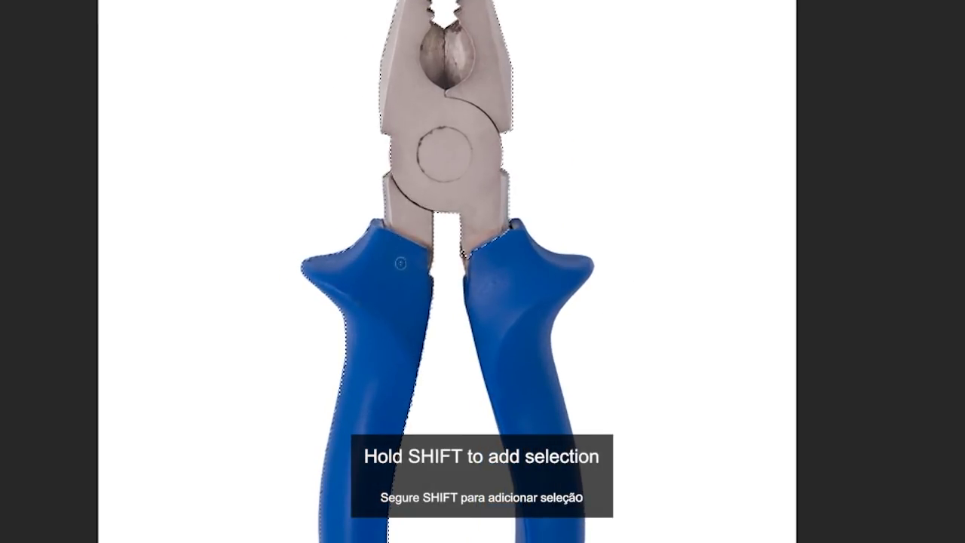
drag(384, 306, 518, 289)
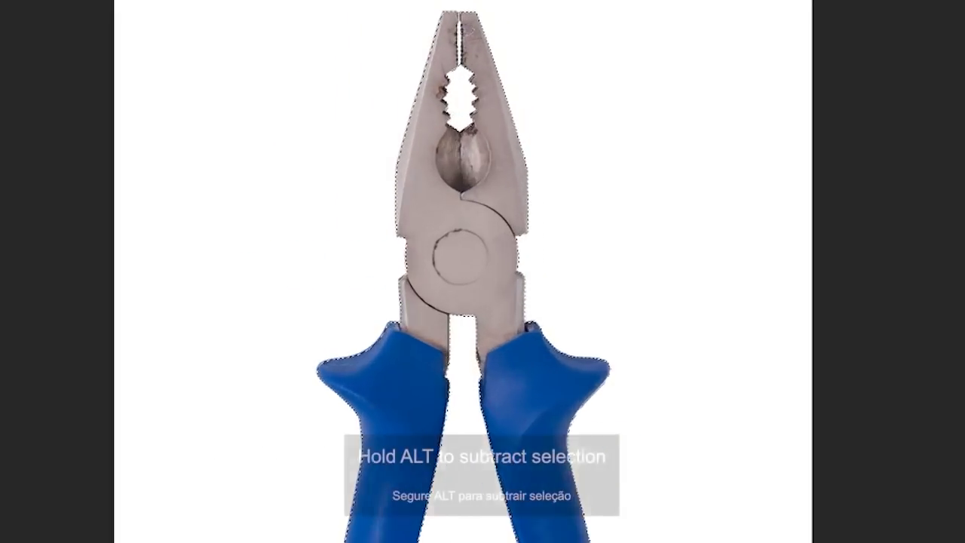
Zoom into the jaw tips and set the Quick Selection brush size to 4 px
scroll(452, 42, up, 3)
scroll(452, 41, up, 2)
scroll(452, 42, up, 2)
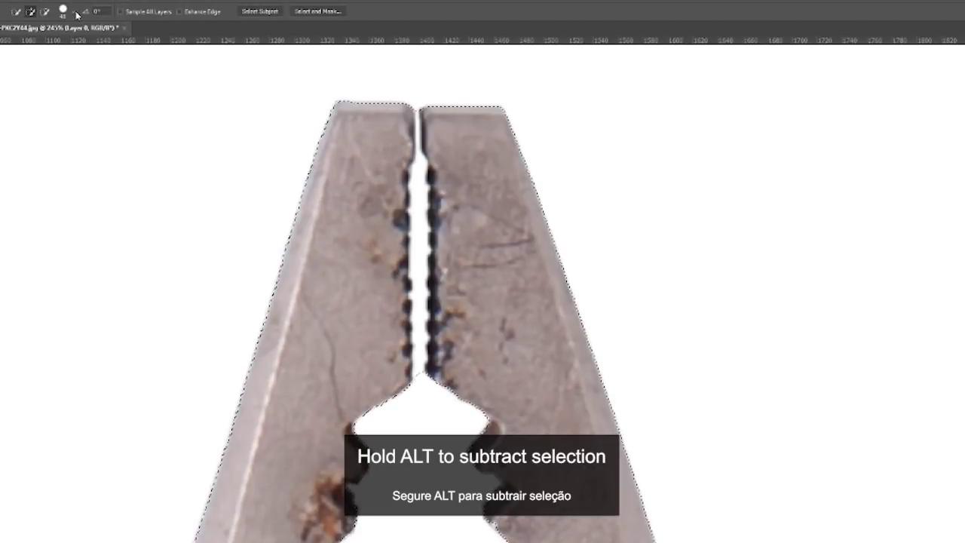
click(74, 13)
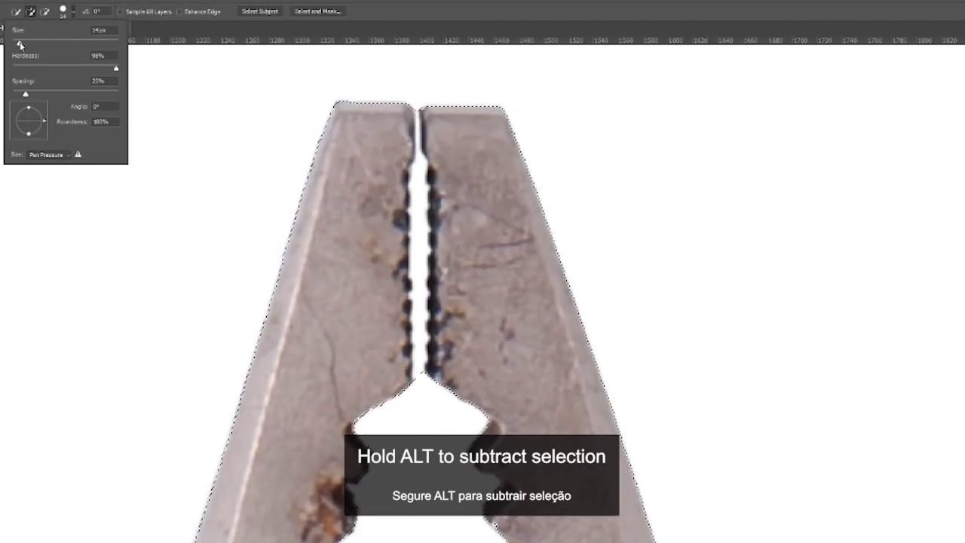
click(19, 45)
drag(17, 42, 14, 43)
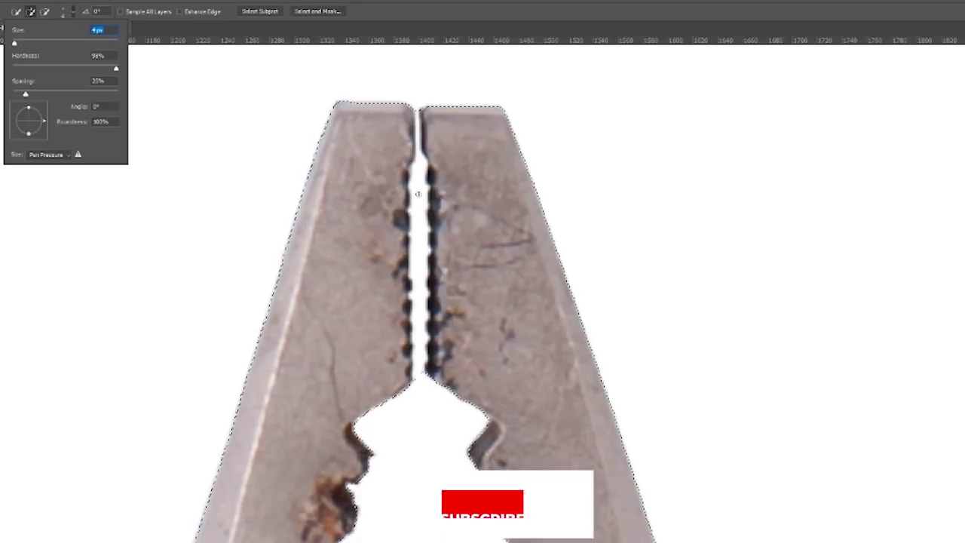
key(Return)
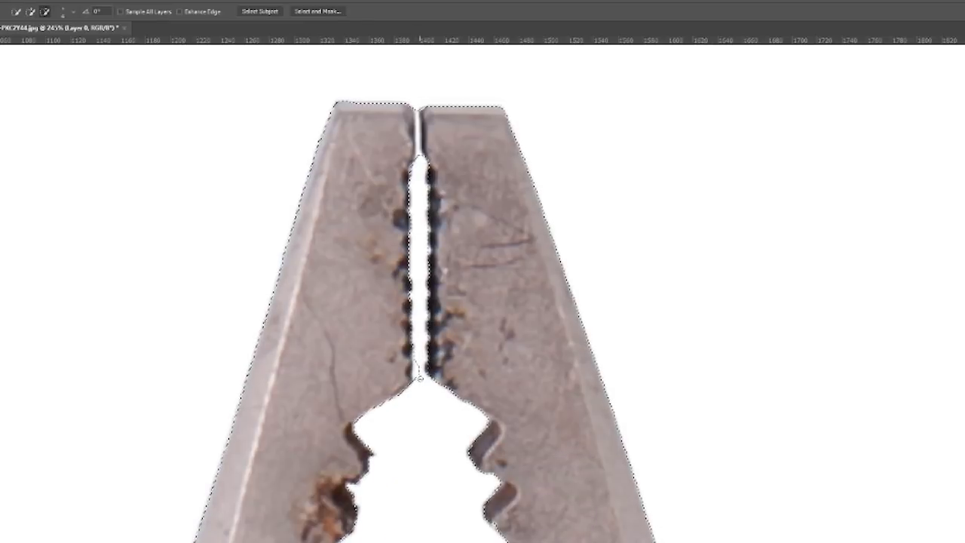
scroll(417, 364, up, 3)
scroll(414, 363, up, 2)
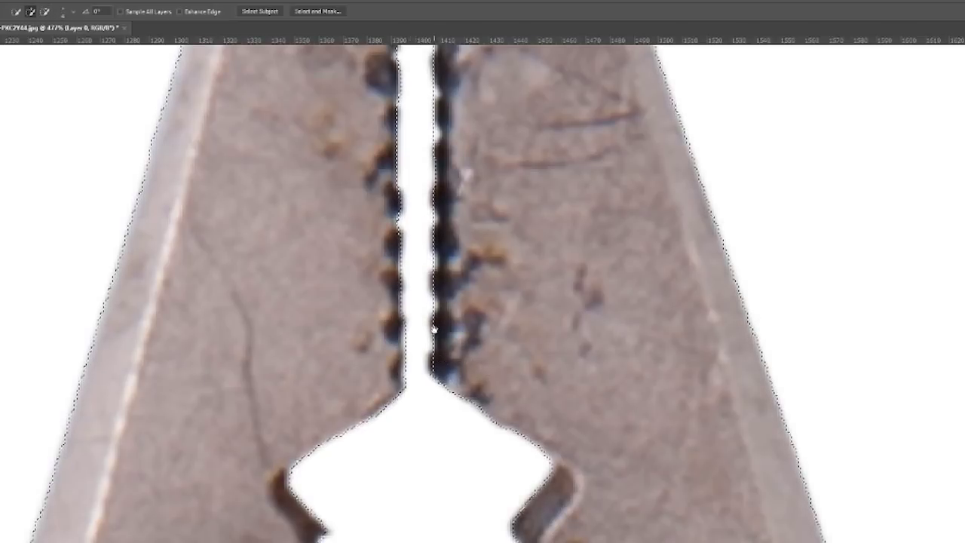
scroll(434, 500, up, 2)
scroll(434, 499, up, 2)
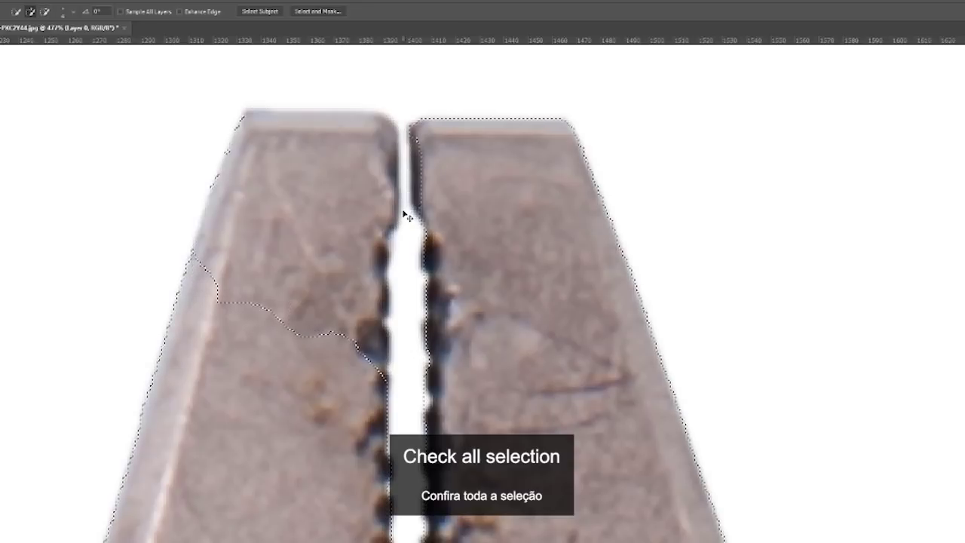
Add the top of the left jaw to the selection, then Alt-subtract the gap between jaws
drag(405, 211, 405, 125)
key(alt)
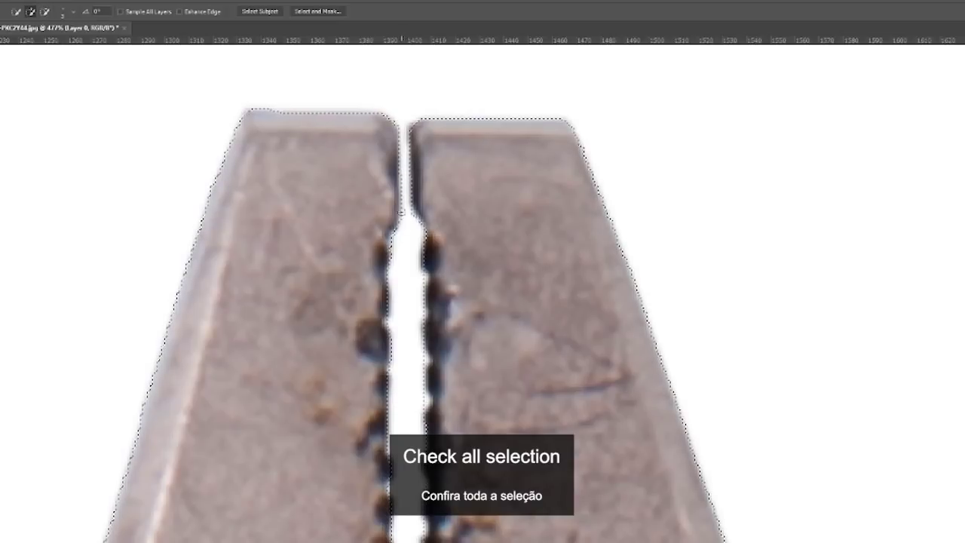
scroll(405, 223, down, 3)
scroll(392, 207, down, 2)
scroll(395, 226, down, 2)
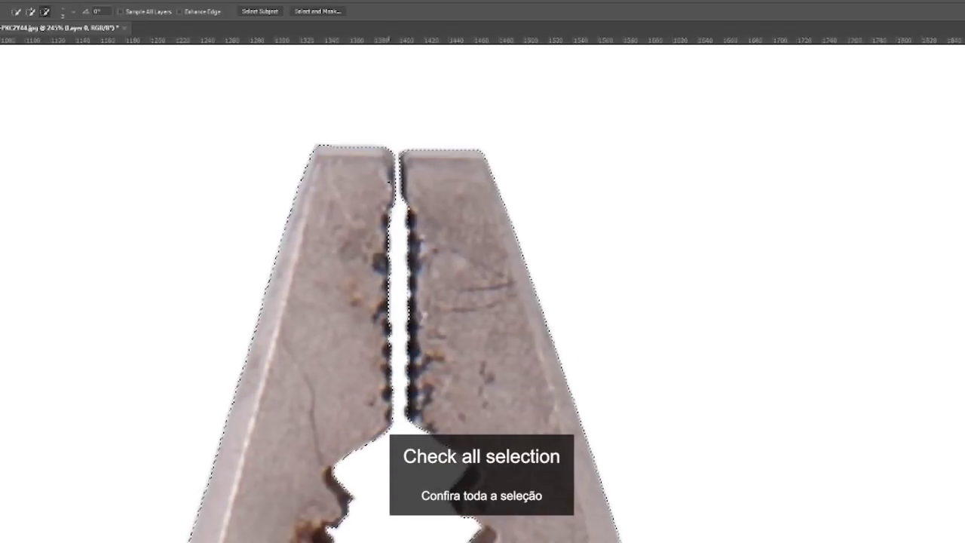
scroll(396, 226, down, 1)
scroll(396, 226, up, 1)
scroll(395, 226, up, 2)
key(alt)
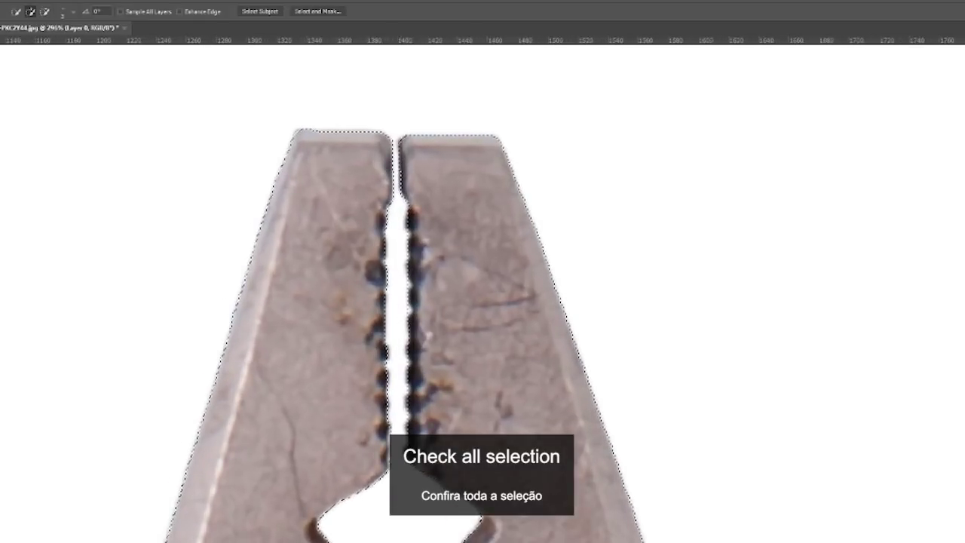
key(alt)
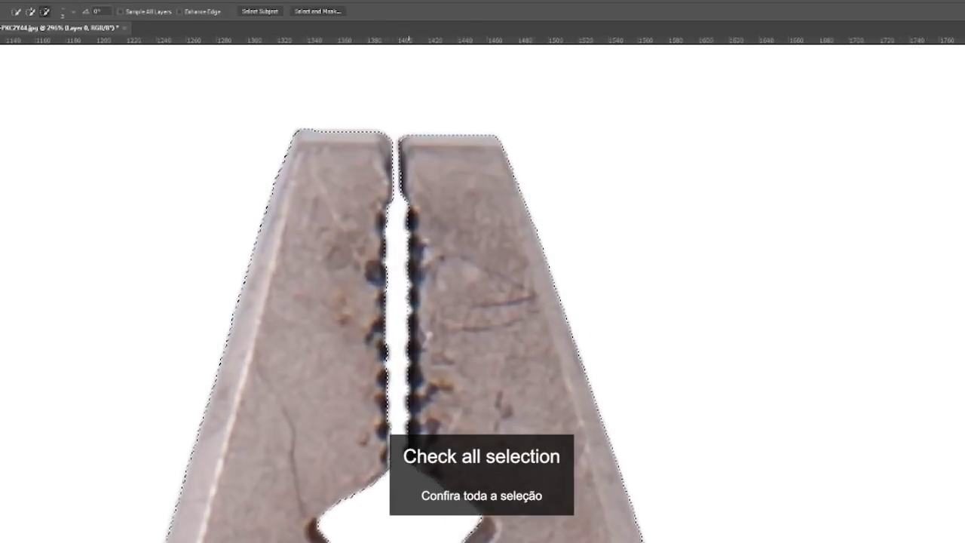
scroll(384, 323, up, 5)
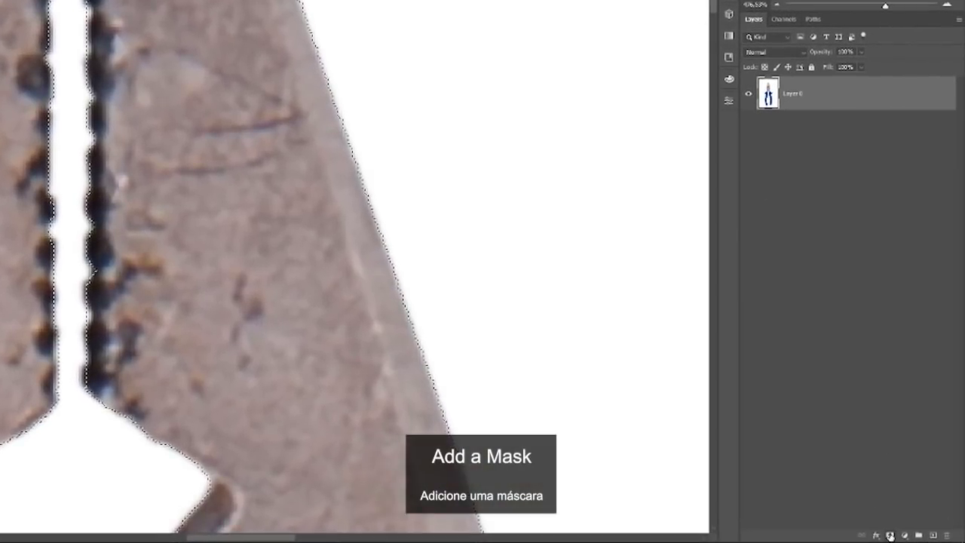
Turn the selection into a mask on Layer 0 and add a new Layer 1 beneath it
click(903, 528)
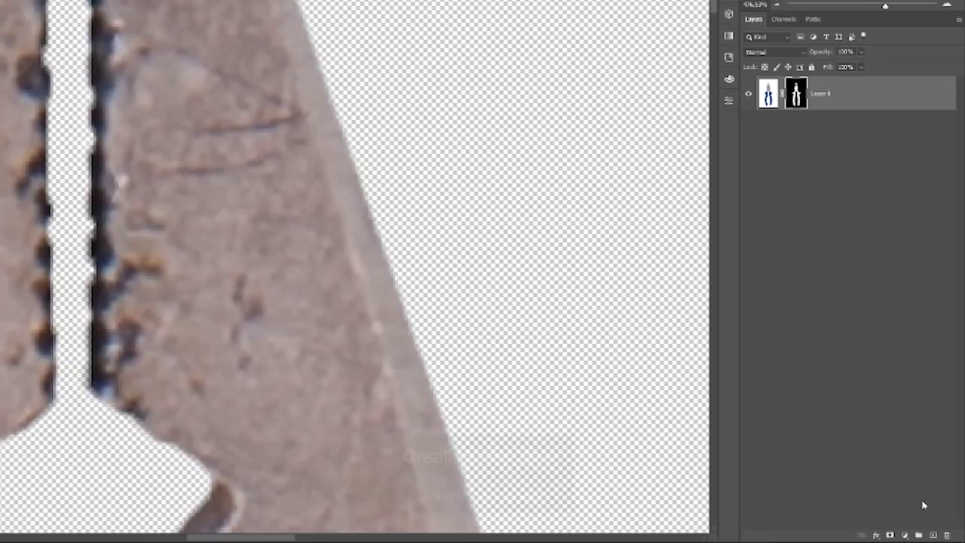
click(933, 536)
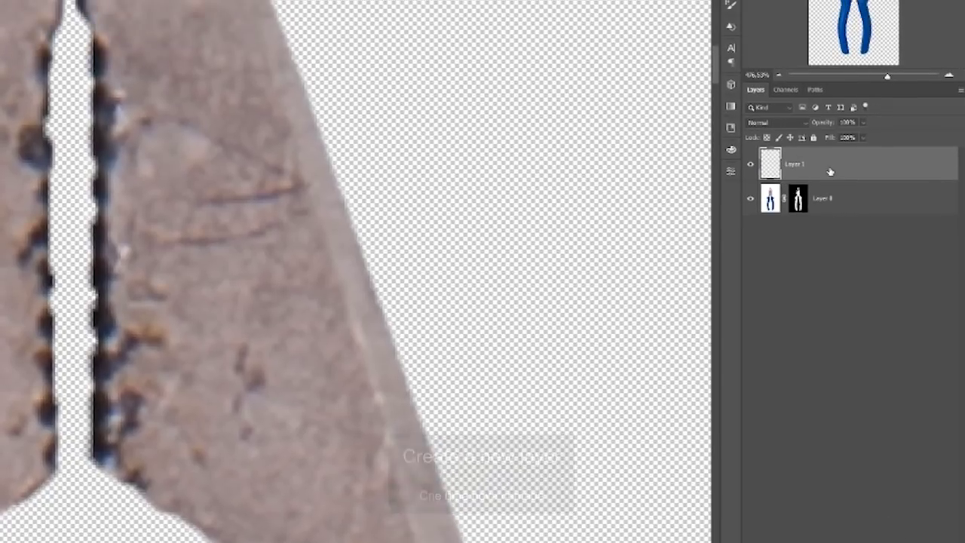
drag(831, 166, 826, 204)
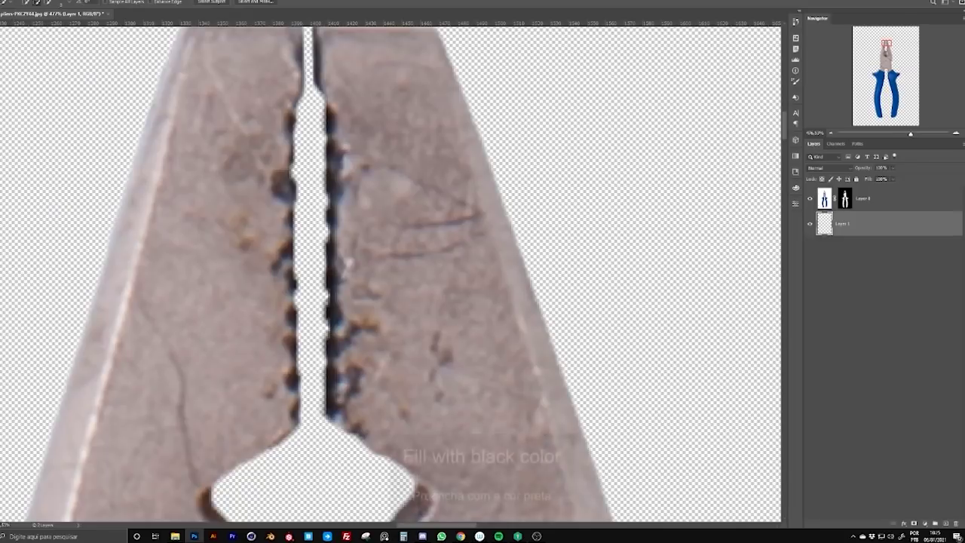
Set the foreground colour to black and fill Layer 1 with it
click(8, 302)
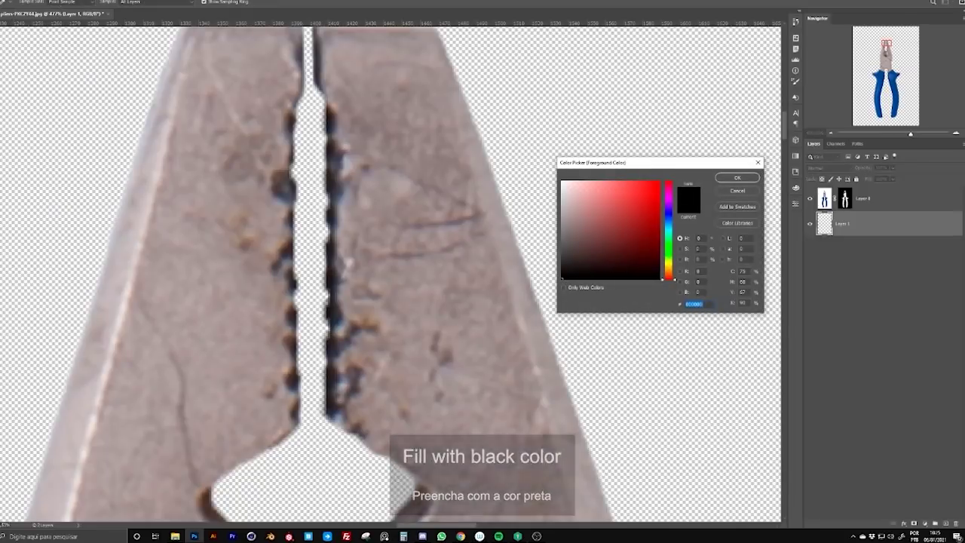
click(734, 178)
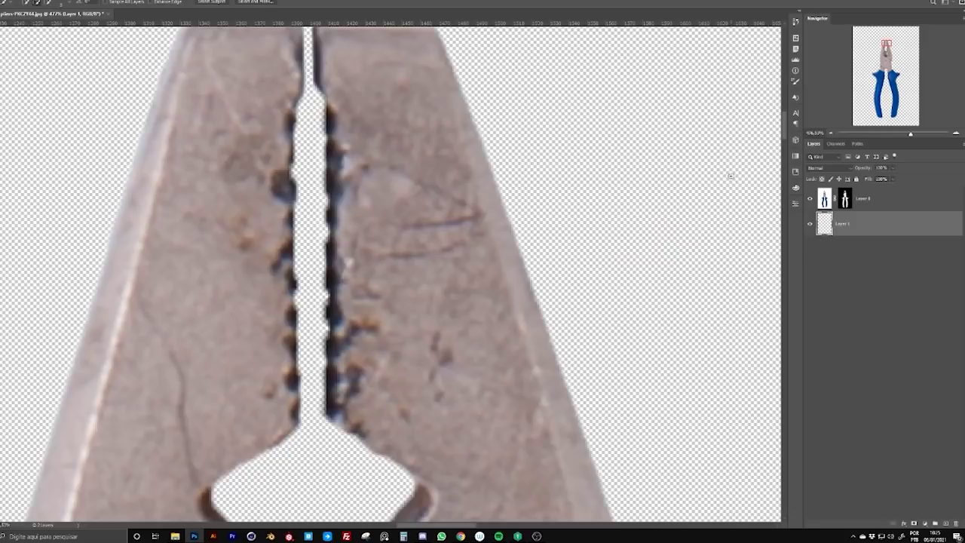
click(730, 175)
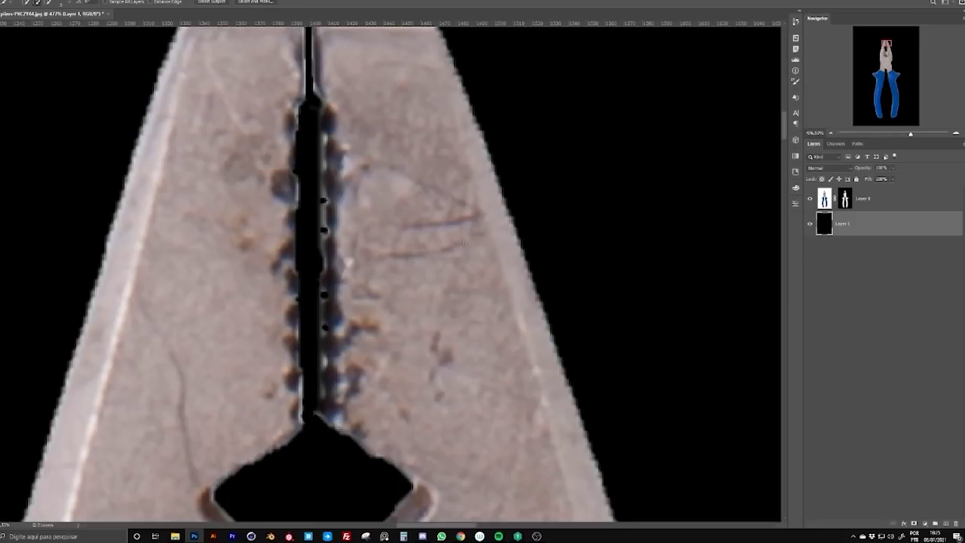
drag(463, 242, 225, 187)
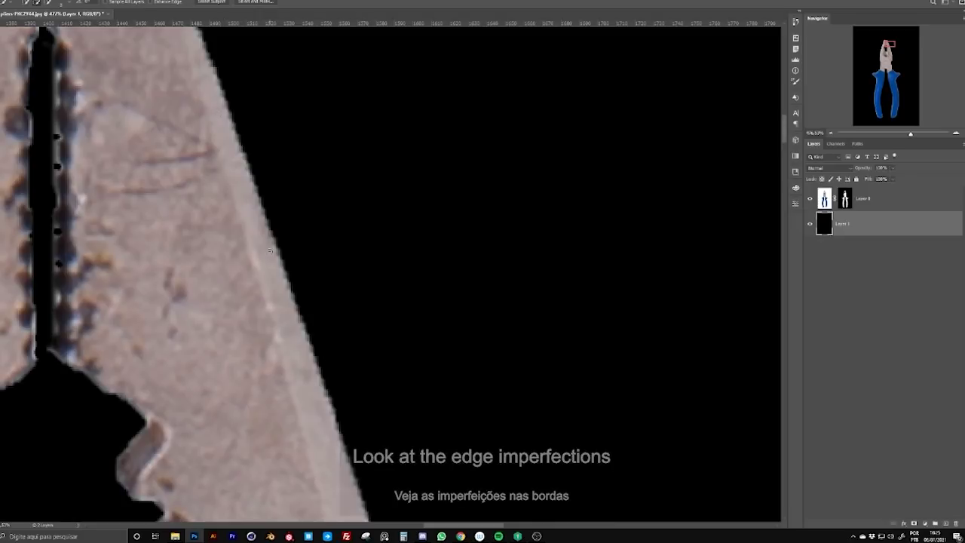
Open Select and Mask on Layer 0's mask and increase the Feather
click(845, 199)
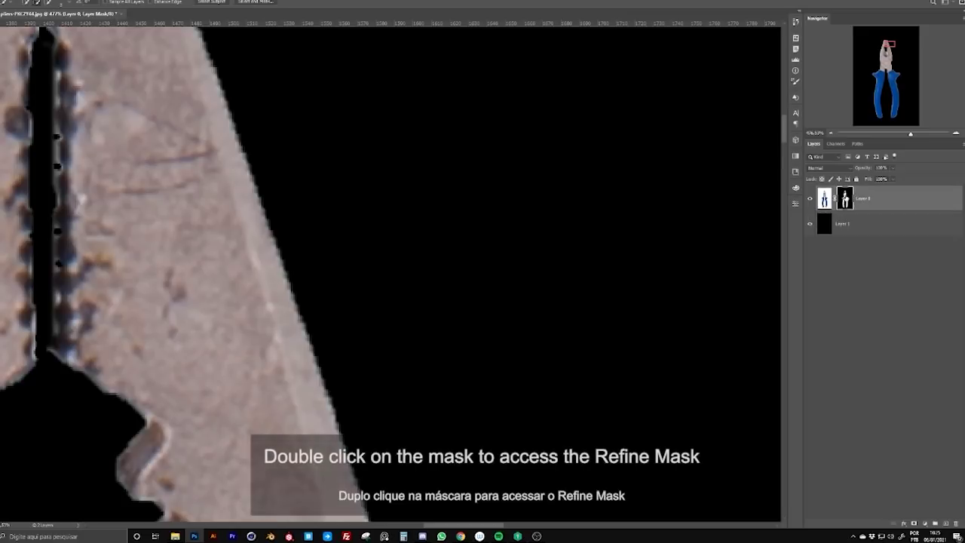
double_click(847, 201)
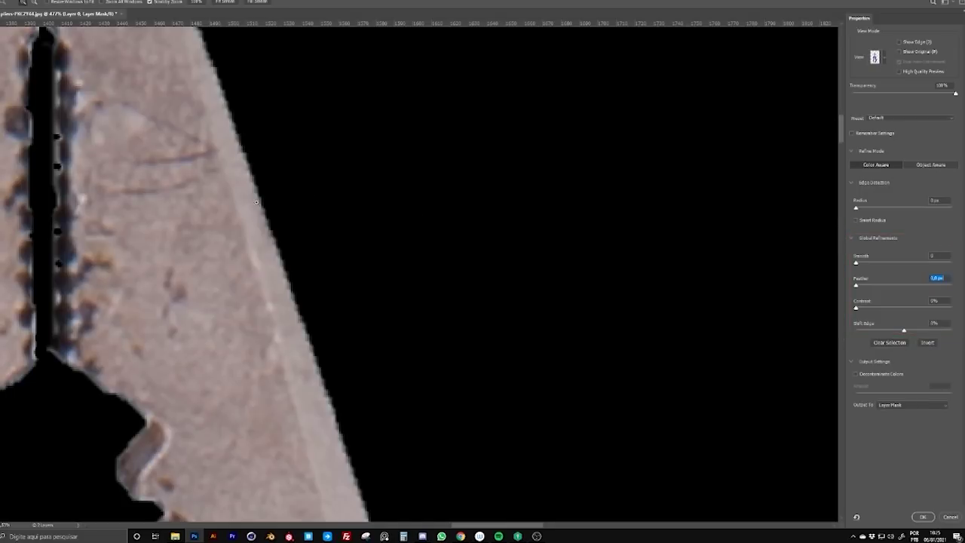
mouse_move(256, 201)
mouse_down()
mouse_move(316, 274)
mouse_move(291, 247)
mouse_up()
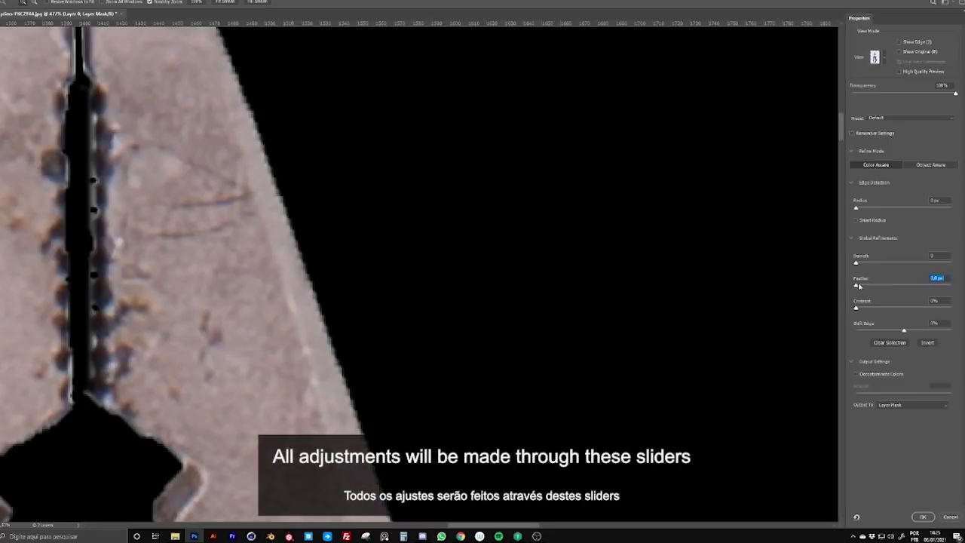
drag(860, 286, 867, 287)
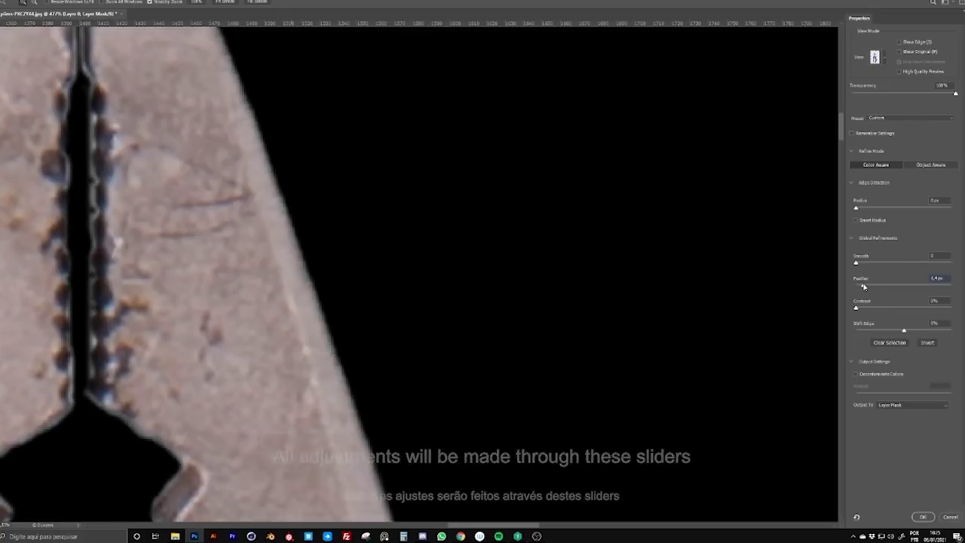
drag(238, 243, 284, 289)
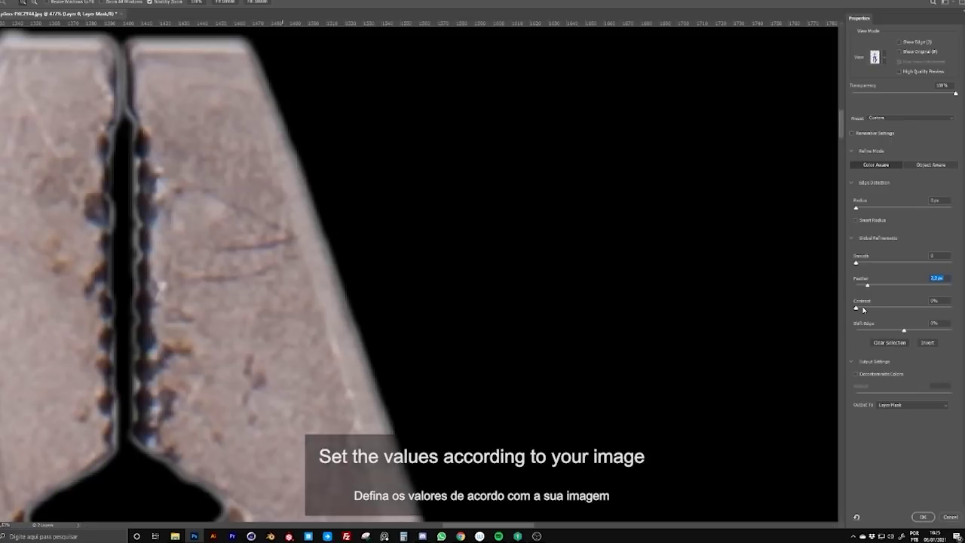
Raise Contrast to 51%, shift the edge inward, feather to 2.4 px, and Smooth 0
drag(865, 309, 886, 309)
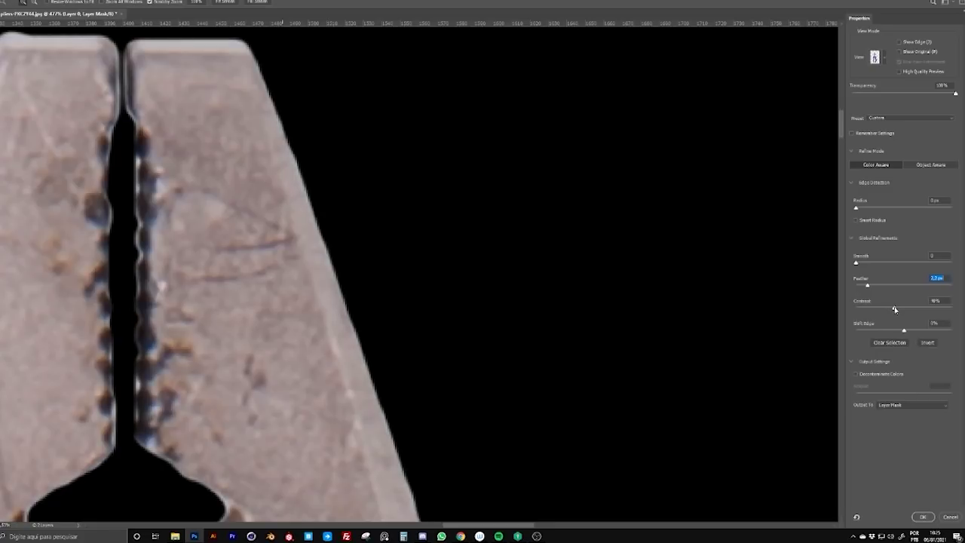
drag(897, 309, 902, 308)
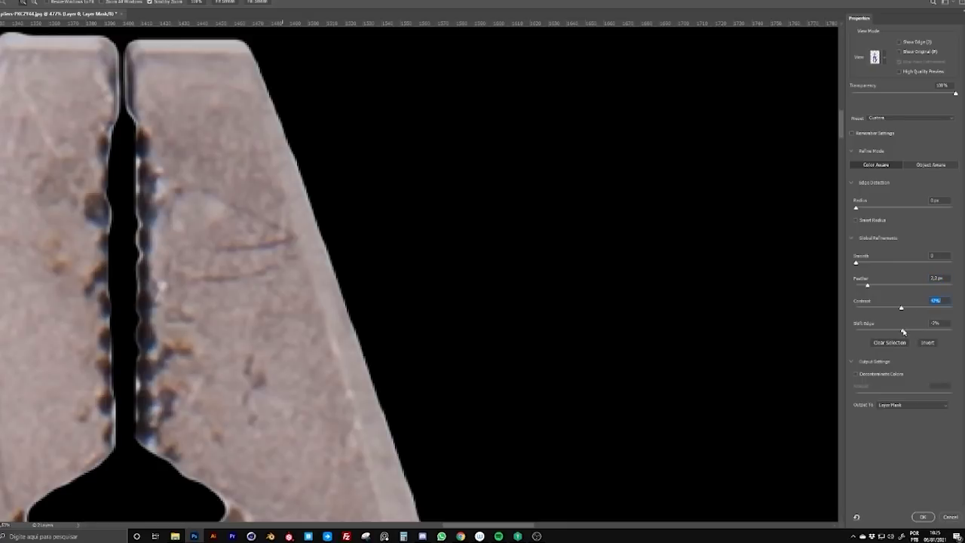
drag(903, 332, 894, 332)
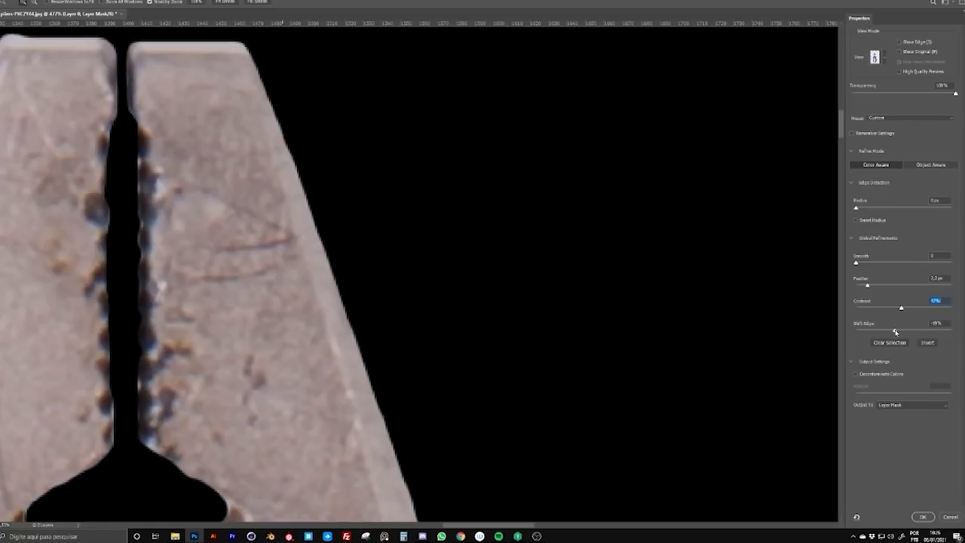
drag(867, 287, 872, 287)
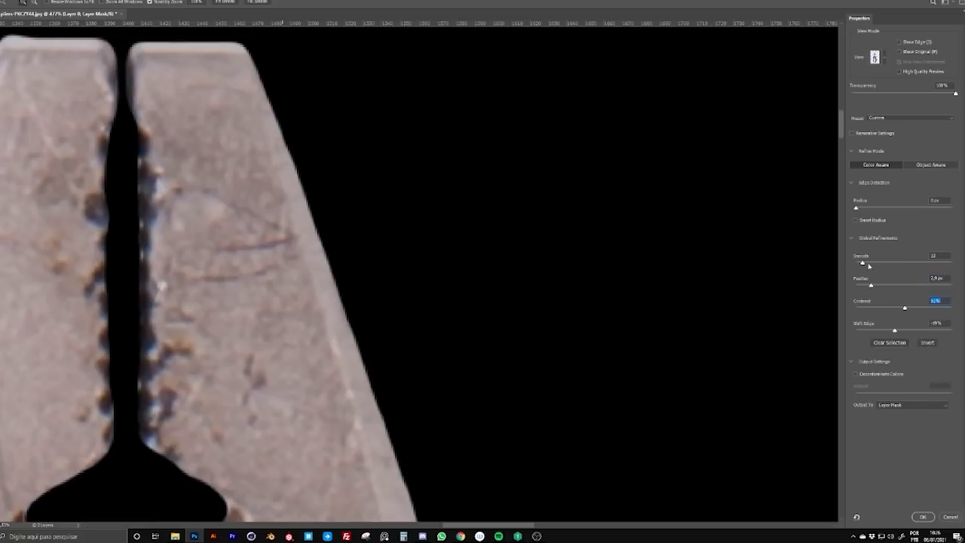
drag(868, 264, 856, 265)
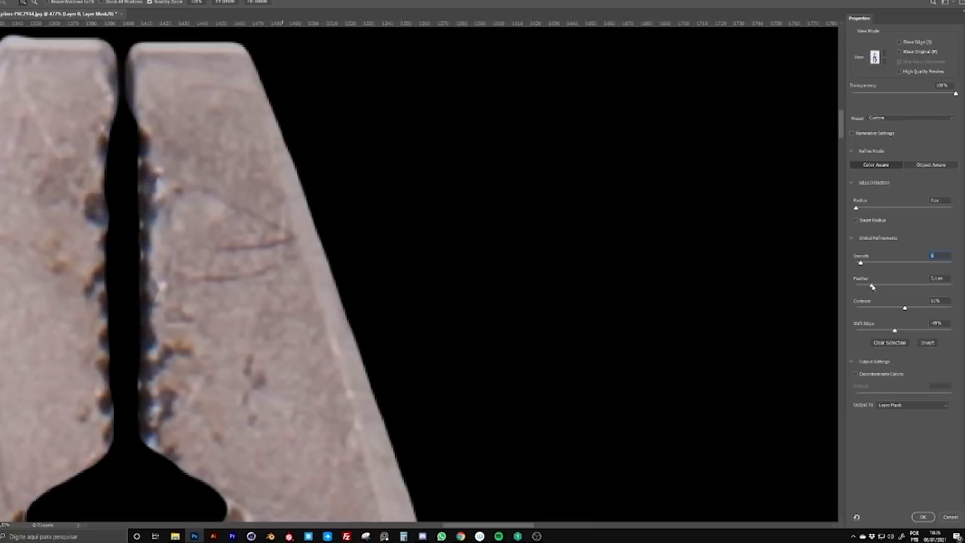
mouse_move(332, 416)
mouse_down()
mouse_move(312, 345)
mouse_move(277, 281)
mouse_up()
drag(346, 356, 361, 363)
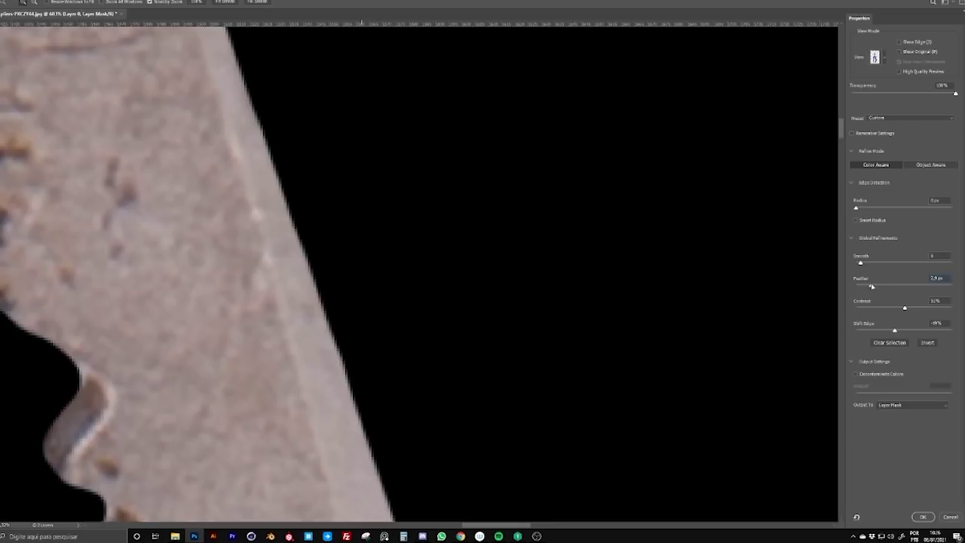
Lower Feather to 2.0 px and set Shift Edge to -21% around the jaws
drag(872, 285, 874, 286)
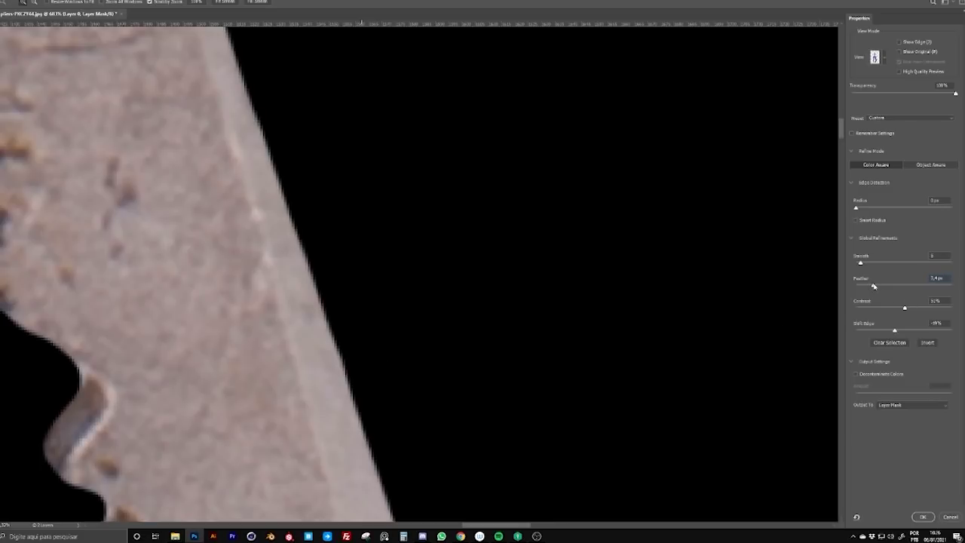
drag(481, 346, 461, 345)
scroll(341, 426, down, 1)
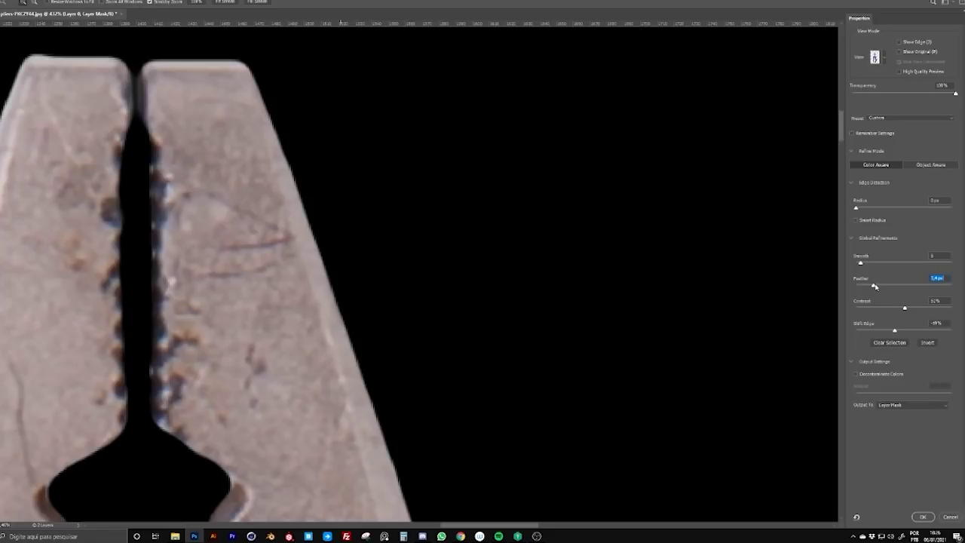
drag(872, 287, 871, 287)
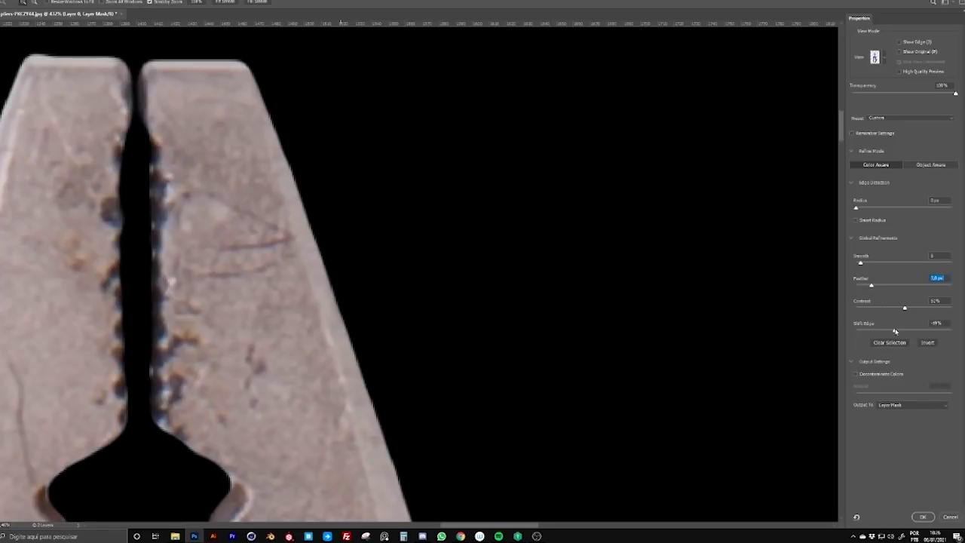
drag(894, 332, 892, 331)
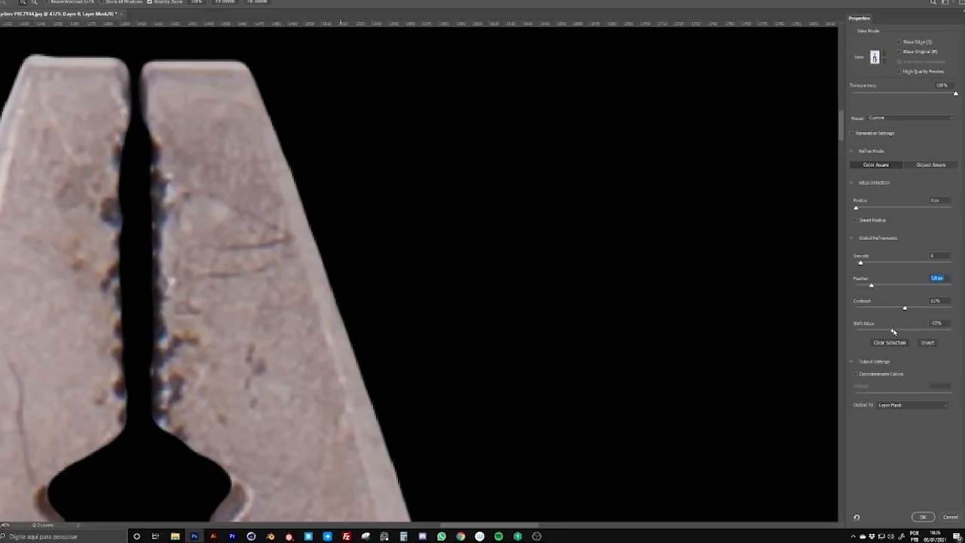
drag(462, 394, 437, 192)
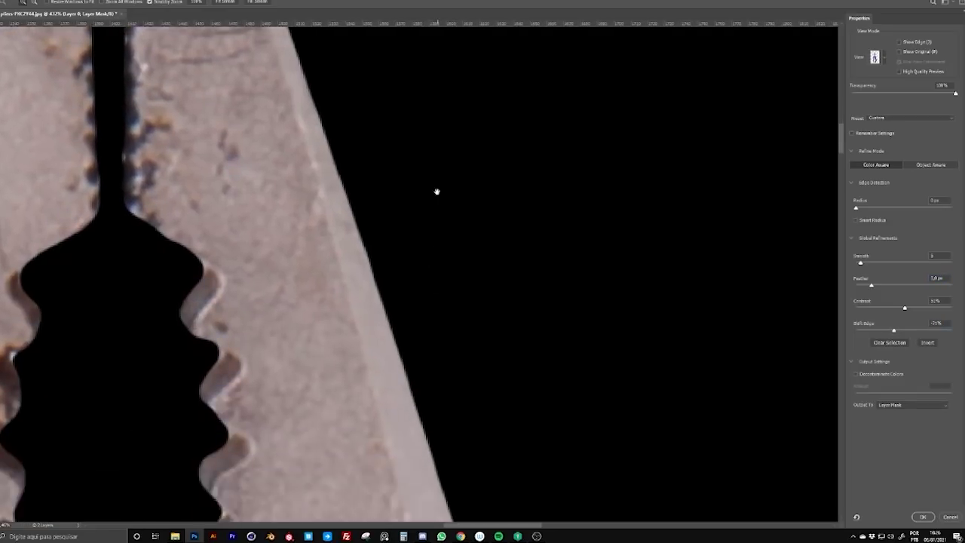
drag(463, 383, 392, 213)
key(ctrl+0)
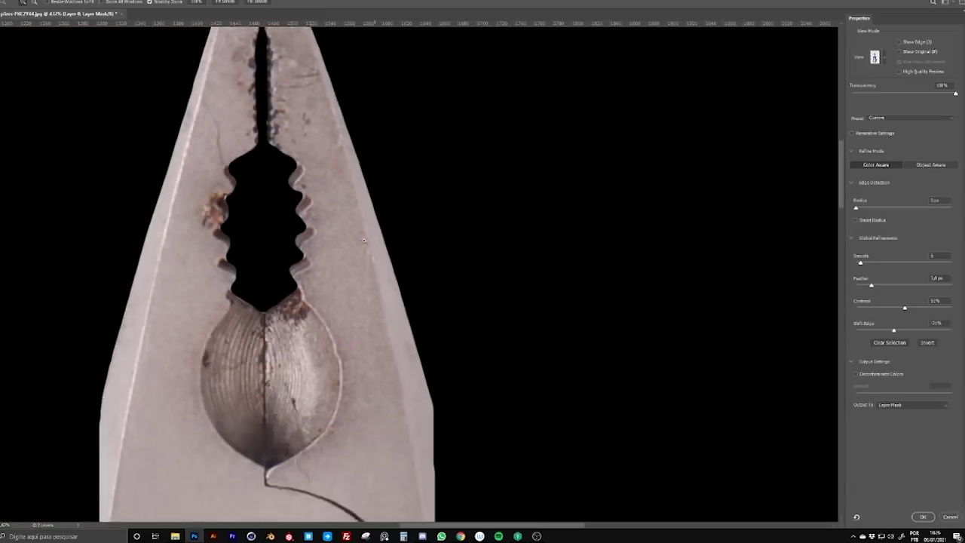
drag(351, 370, 344, 226)
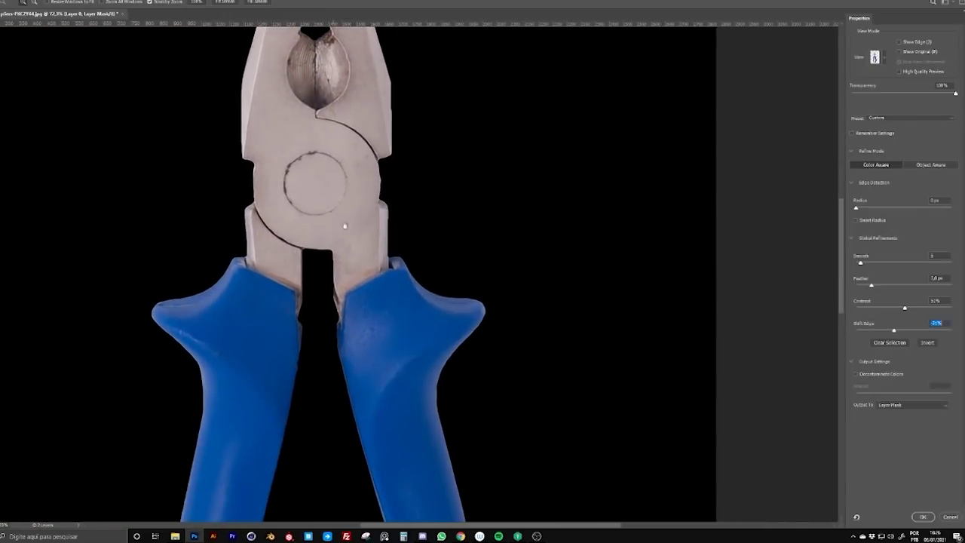
drag(414, 264, 422, 390)
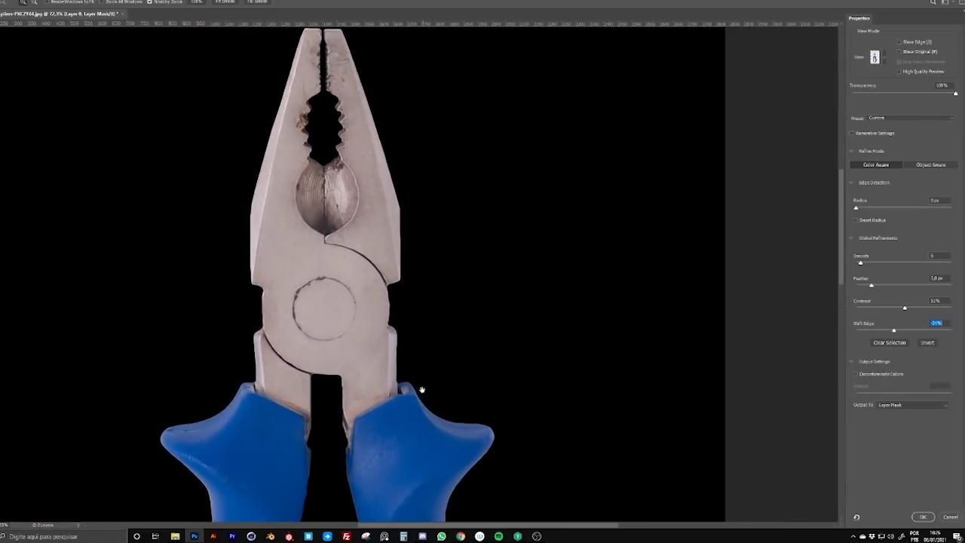
scroll(342, 295, up, 5)
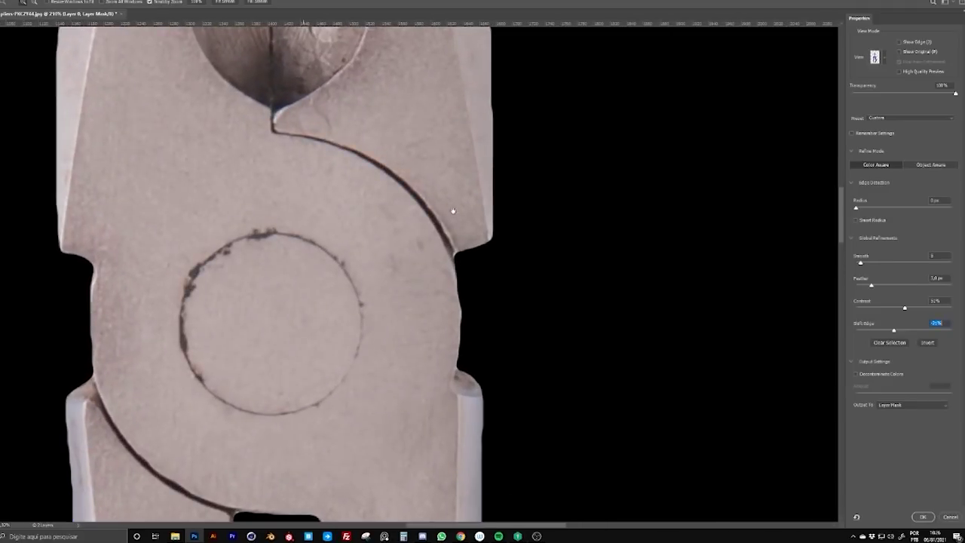
mouse_move(452, 209)
mouse_down()
mouse_move(422, 339)
mouse_move(452, 518)
mouse_up()
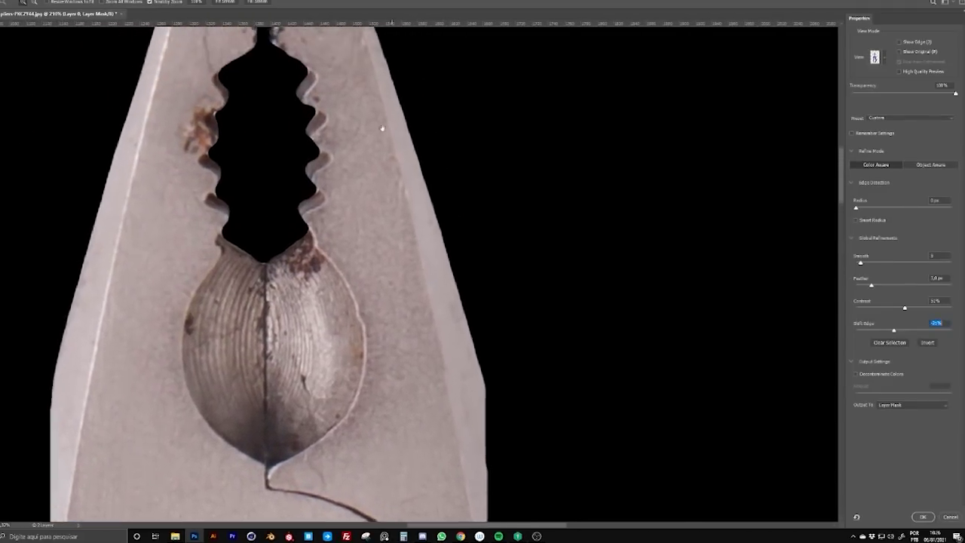
drag(369, 94, 401, 333)
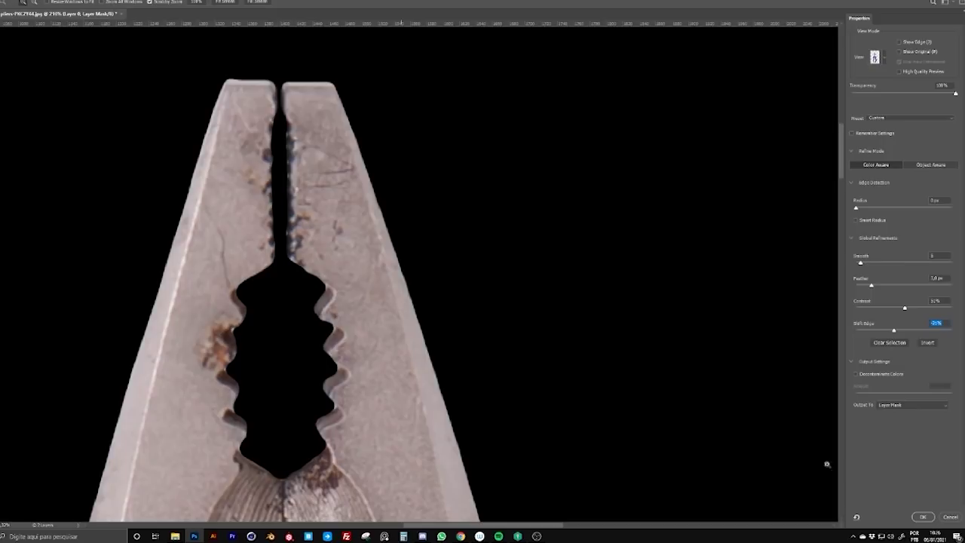
Commit the Select and Mask refinements to Layer 0's mask and zoom into the jaw teeth
click(923, 517)
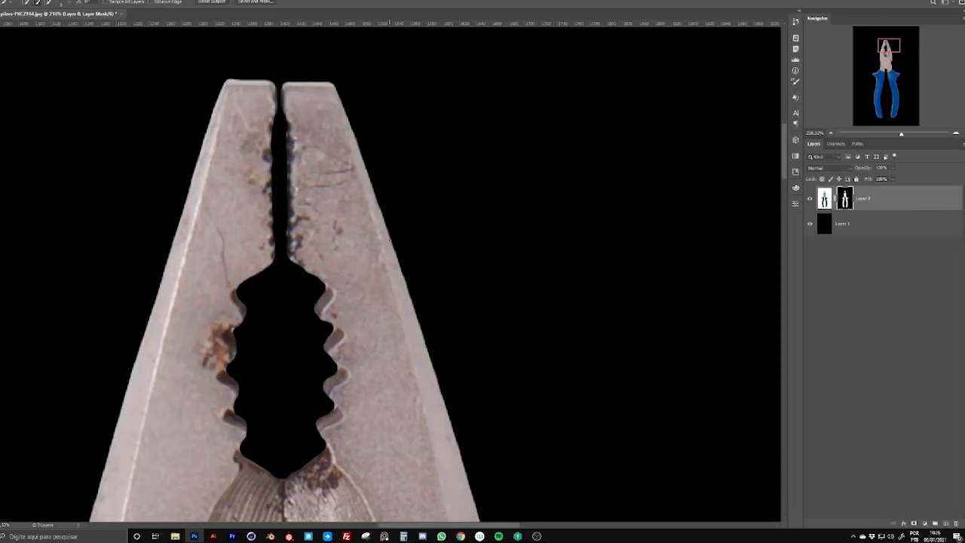
key(z)
mouse_move(427, 223)
mouse_down()
mouse_move(345, 238)
mouse_move(267, 166)
mouse_up()
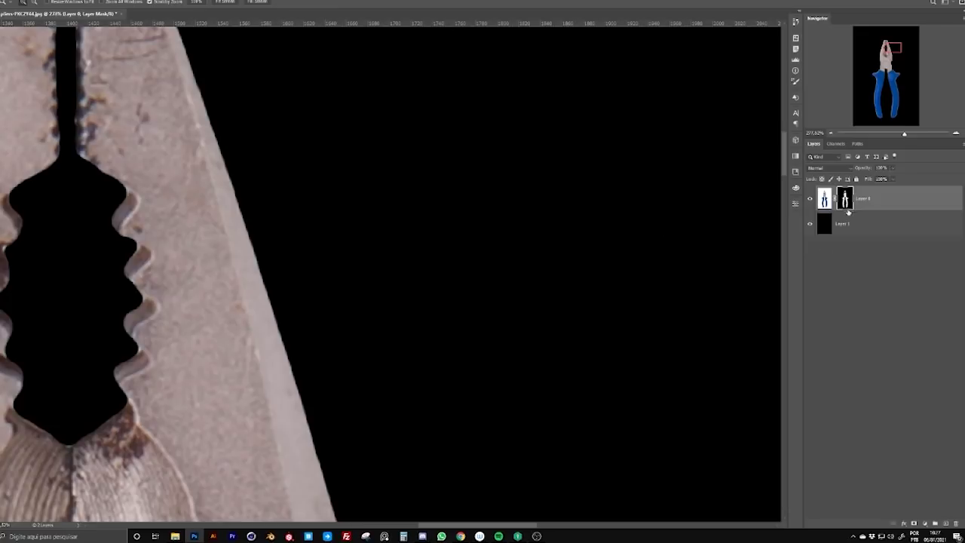
click(795, 204)
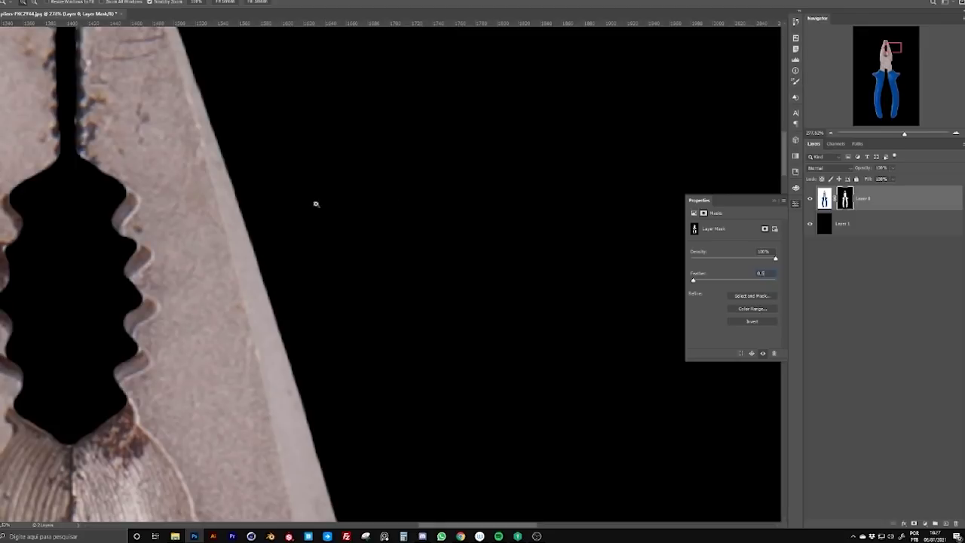
click(775, 201)
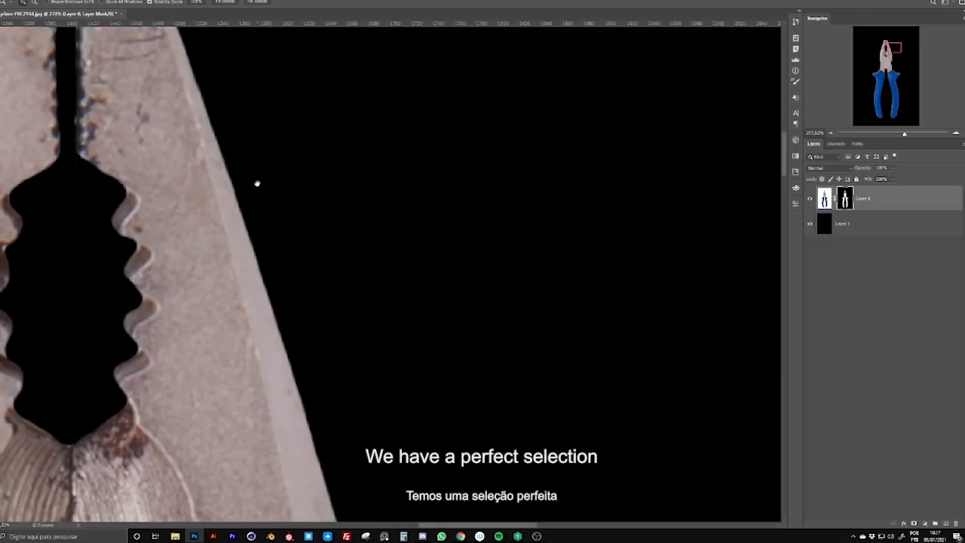
drag(347, 186, 302, 191)
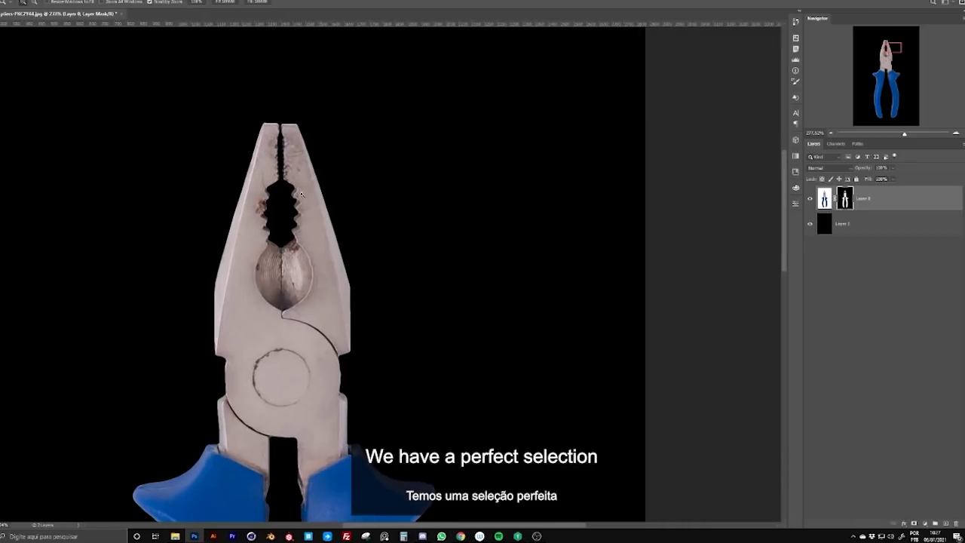